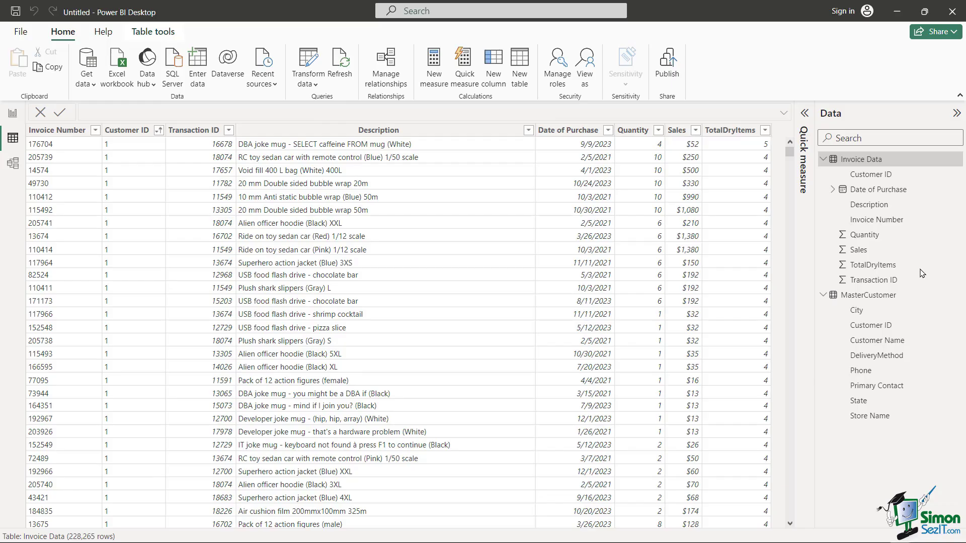
Step: Create a measure named Total Sales in the Invoice Data table with the formula SUM('Invoice Data'[Sales])
click(433, 70)
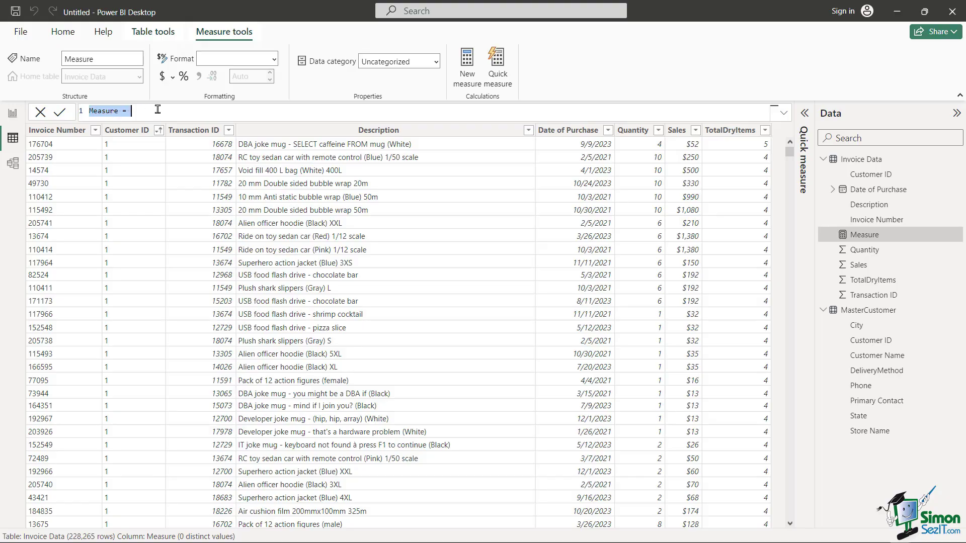
double_click(104, 112)
text(Total Sales = )
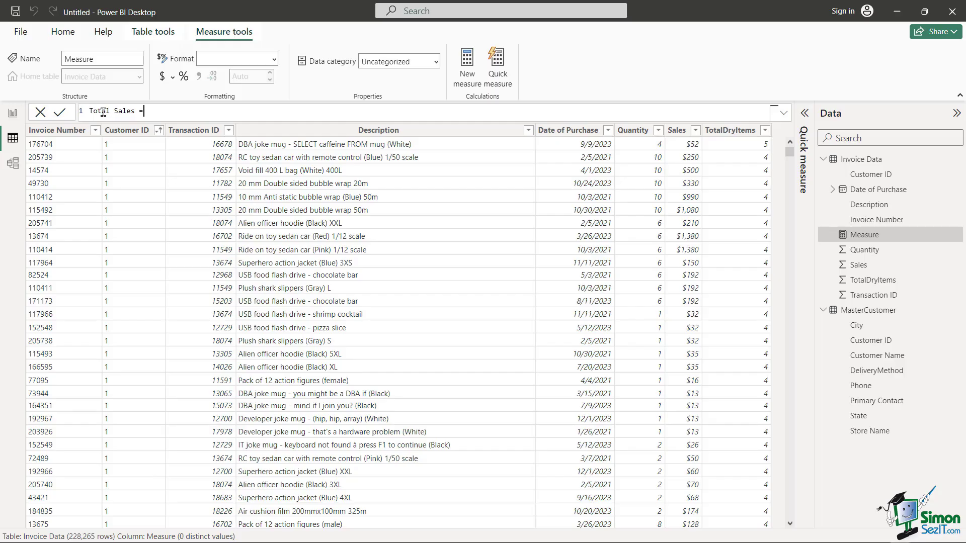
text(sum)
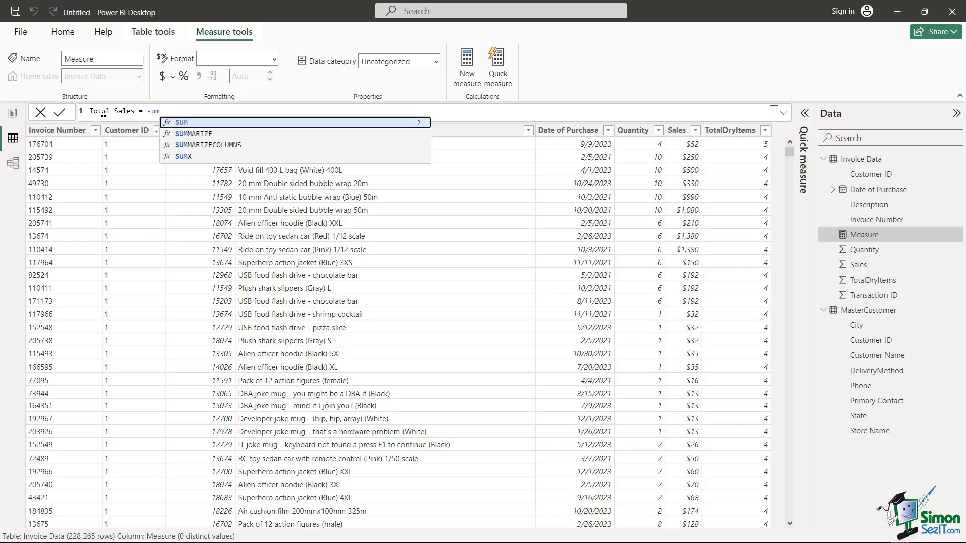
key(Tab)
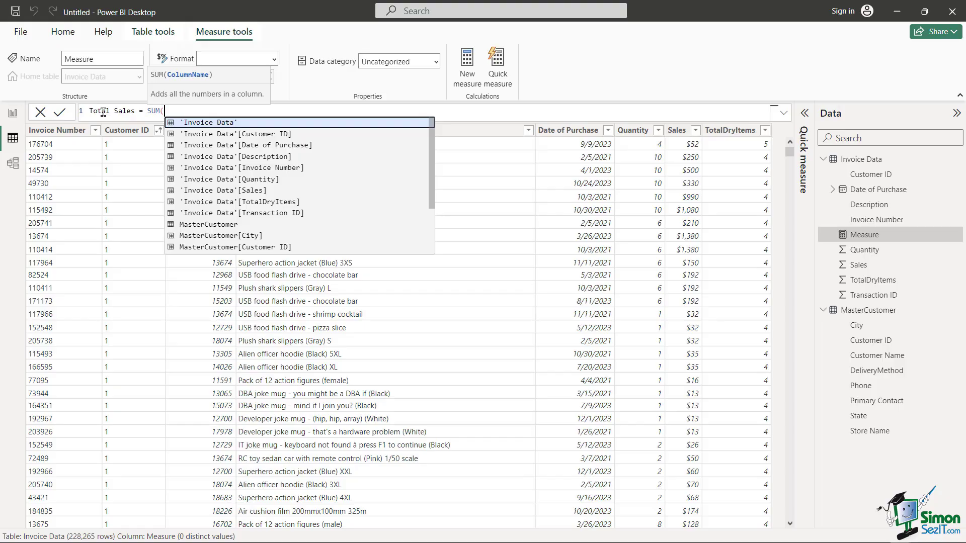
click(203, 194)
key(Return)
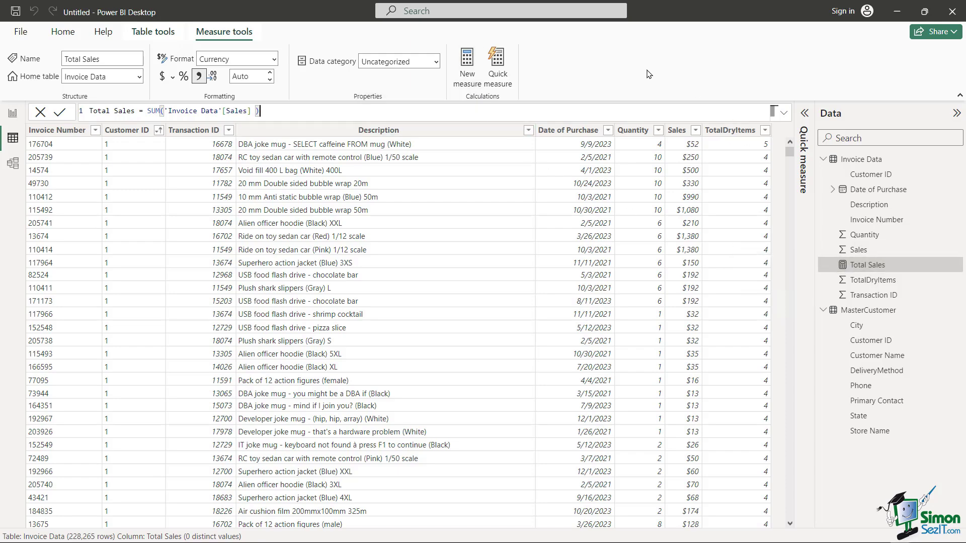
Step: Create another measure in the Invoice Data table with the formula SUM('Invoice Data'[Quantity]), keeping the default name
click(466, 59)
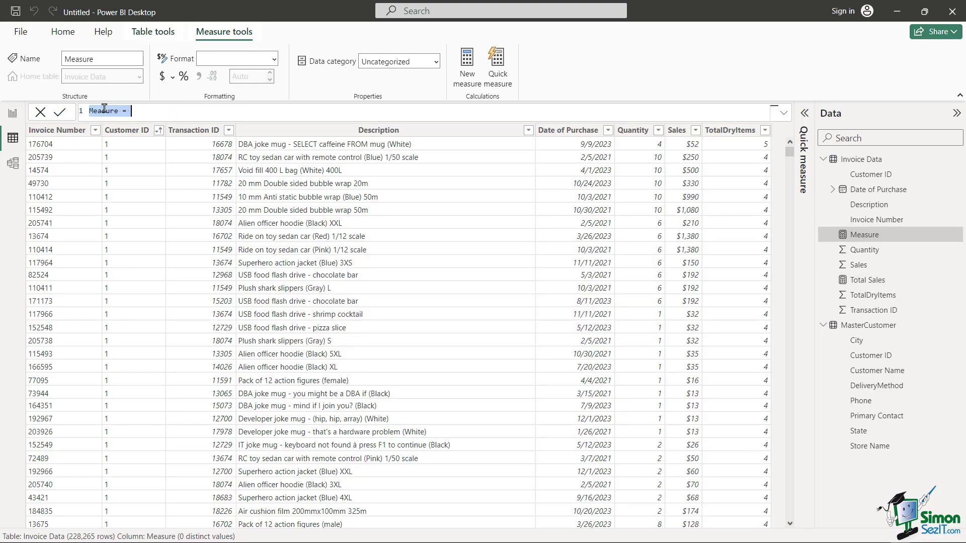
click(158, 109)
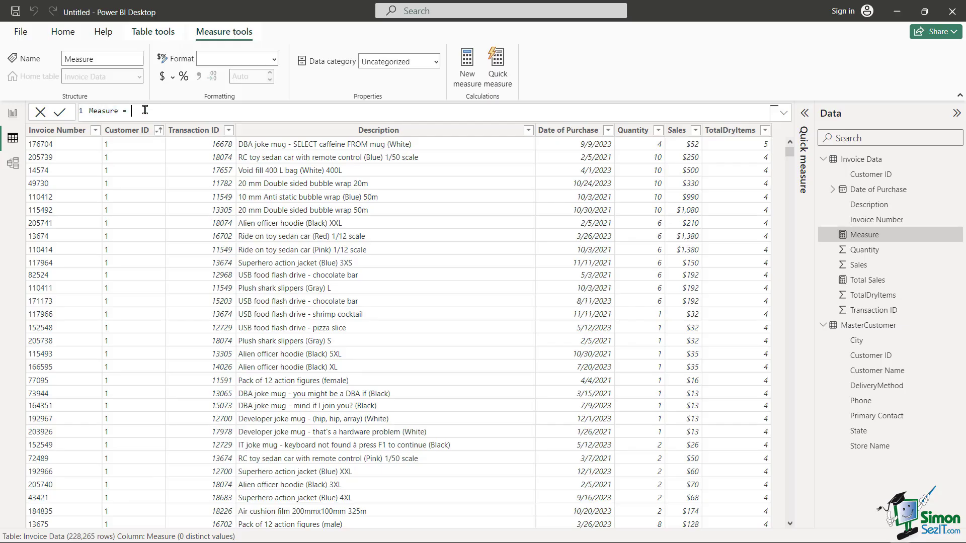
text(sum)
key(Tab)
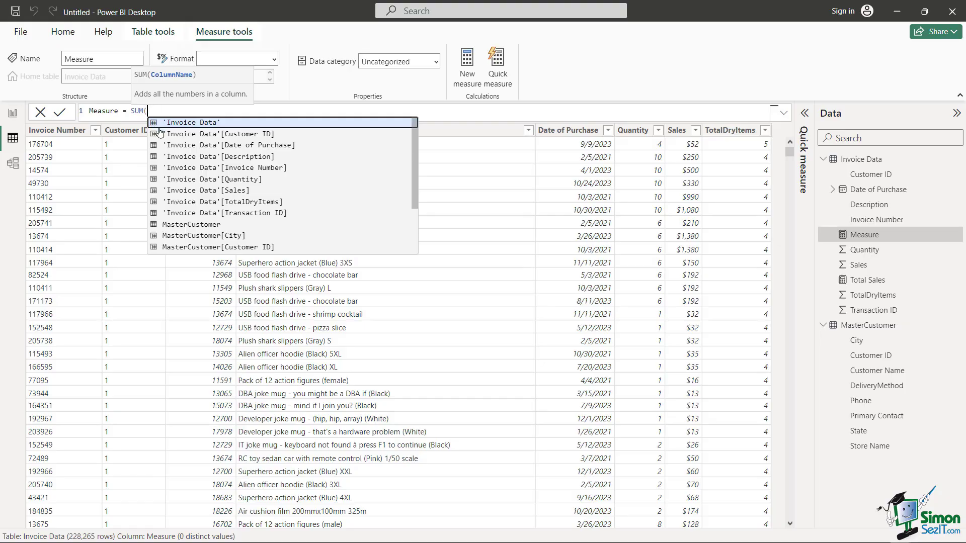
click(200, 184)
text())
key(Return)
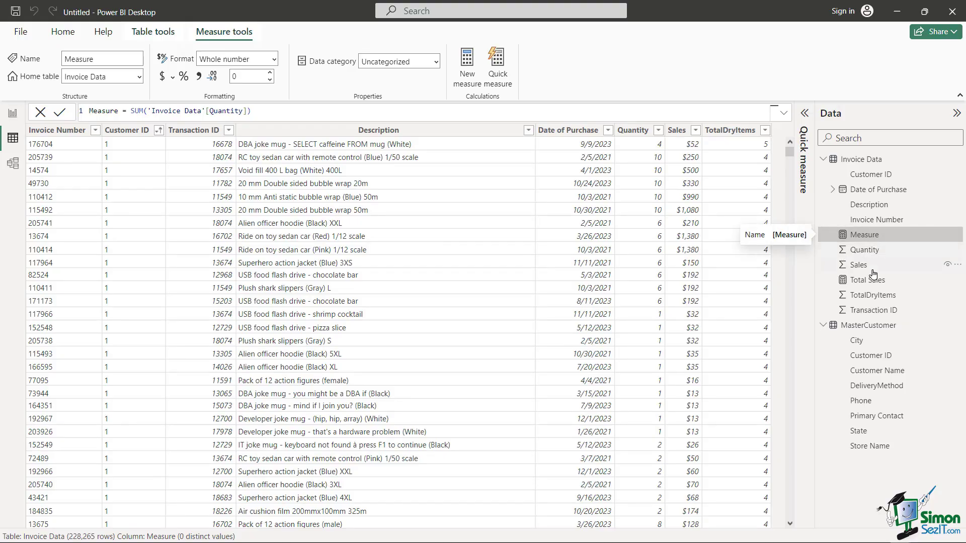
Step: Rename the new quantity measure as Total Quantity
right_click(892, 236)
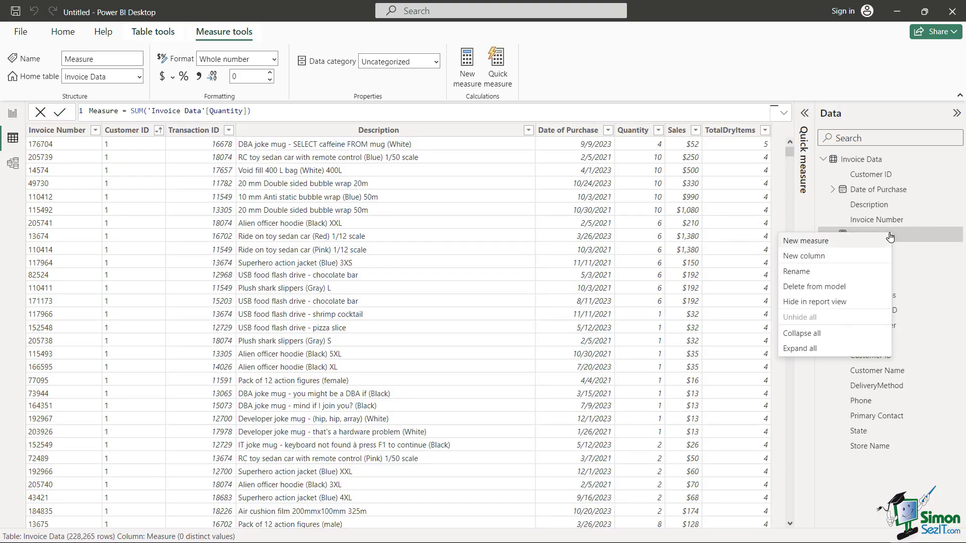
click(811, 271)
text(TotalQuanti)
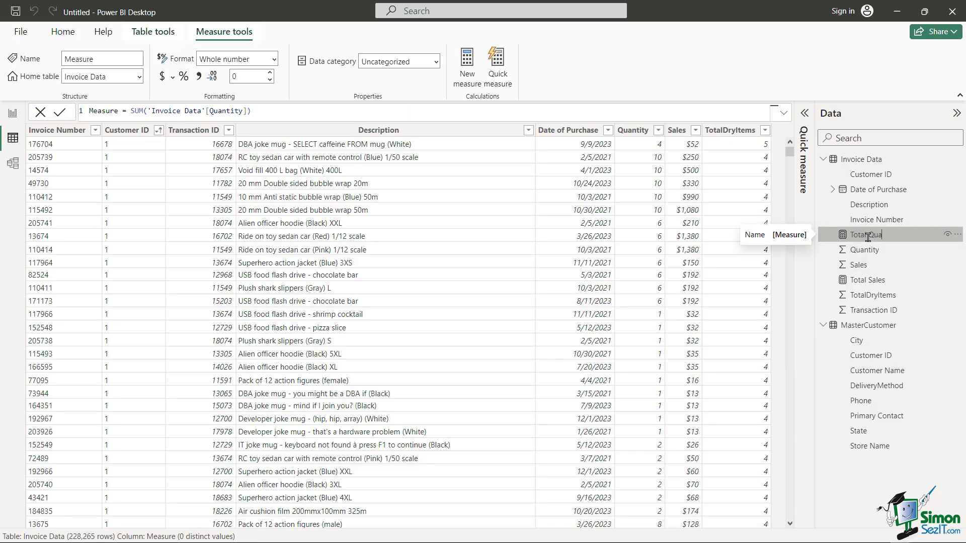
text(ty)
key(Return)
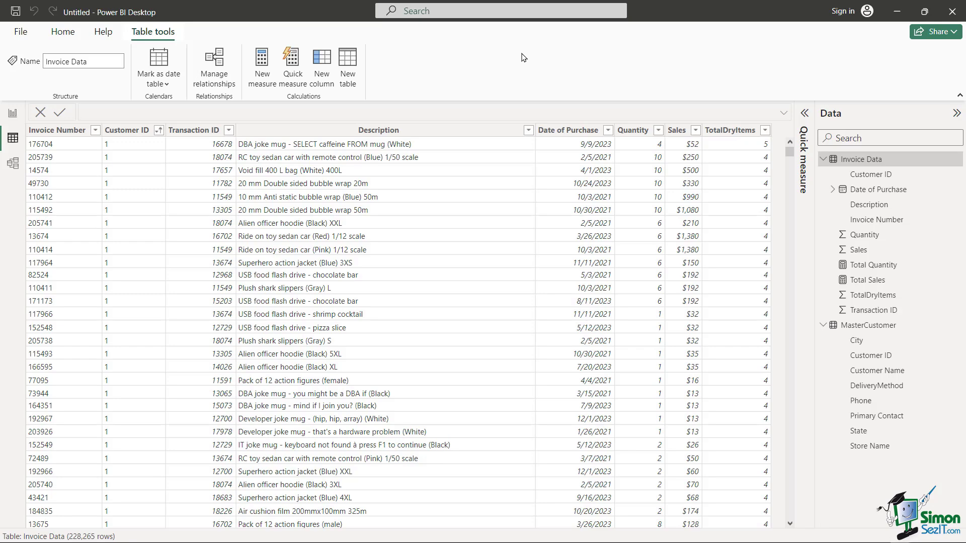
Step: Add a calculated column to the Invoice Data table and name it Sales x Quant in its formula
click(710, 134)
right_click(711, 133)
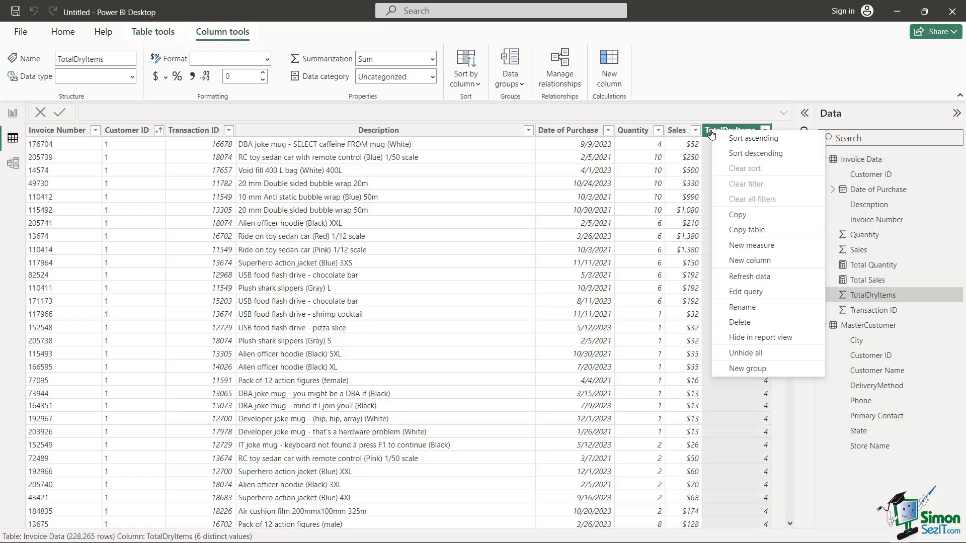
click(738, 261)
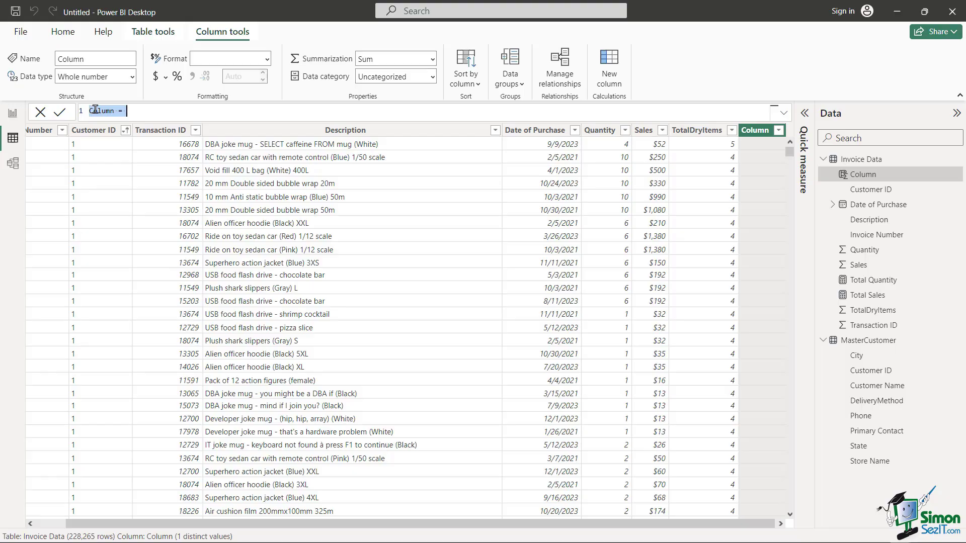
double_click(94, 110)
text(Sales x Quan)
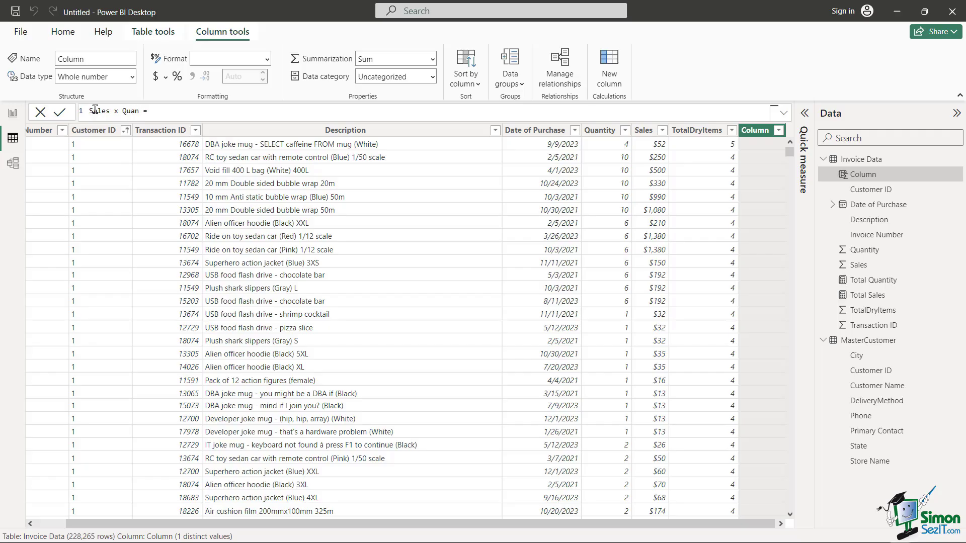
text(t)
Step: Define the Sales x Quant column as CALCULATE('Invoice Data'[Total Quantity]*'Invoice Data'[Total Sales])
click(179, 110)
text(cal)
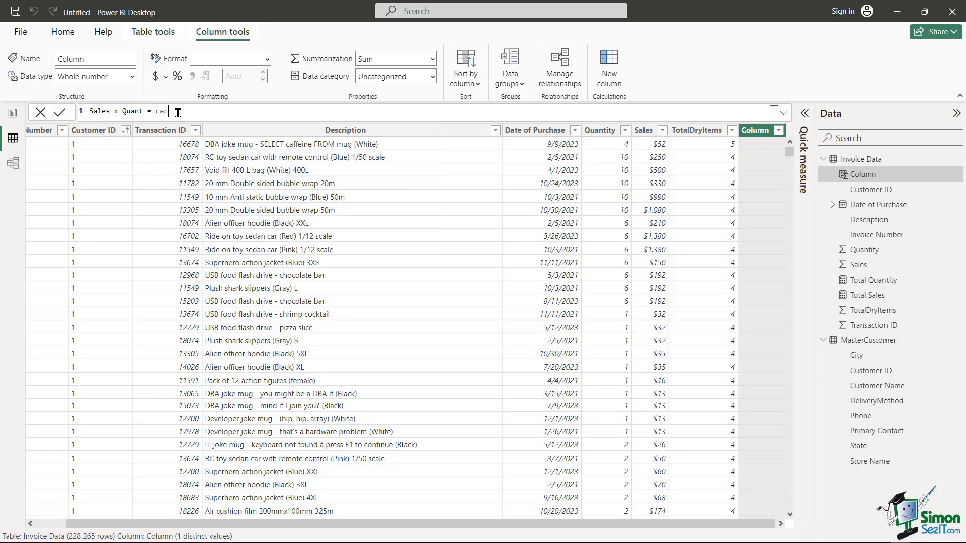
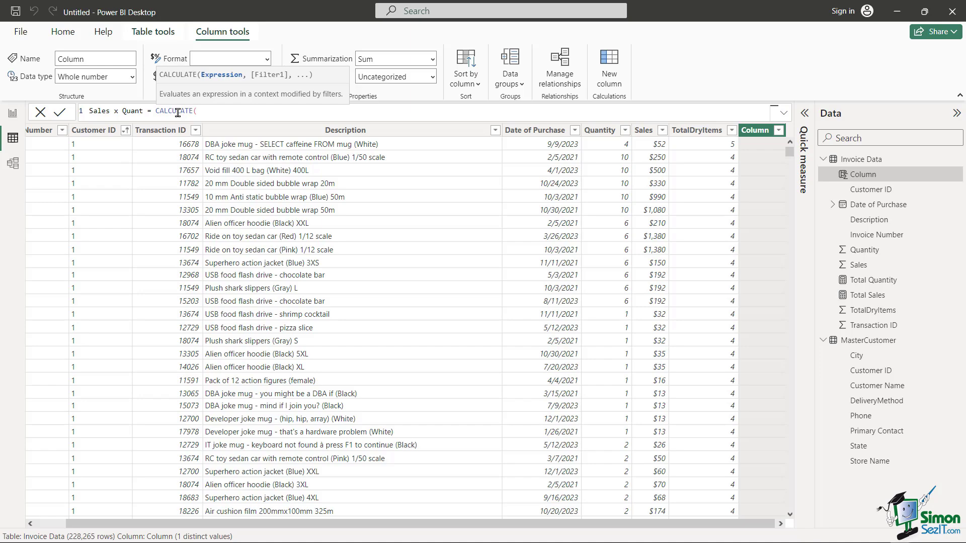
text(inv)
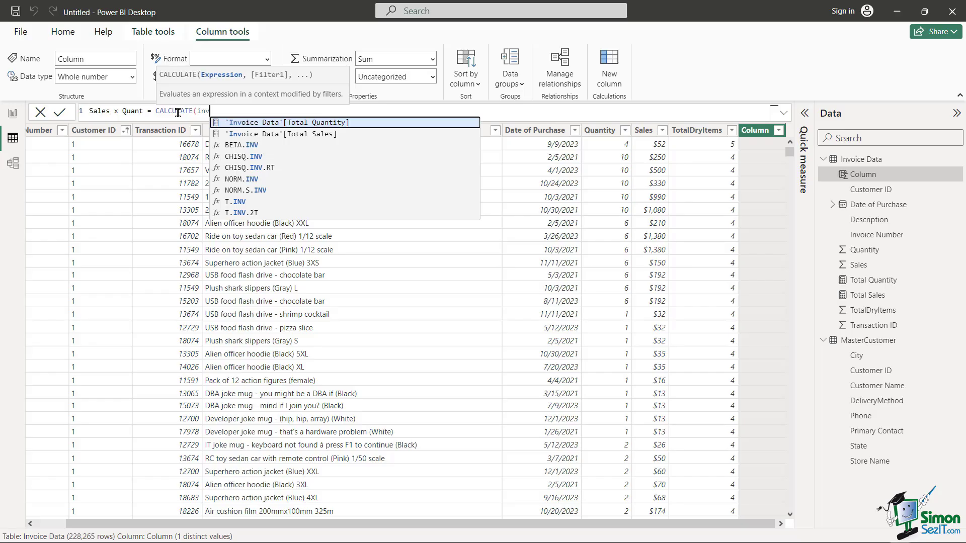
key(Tab)
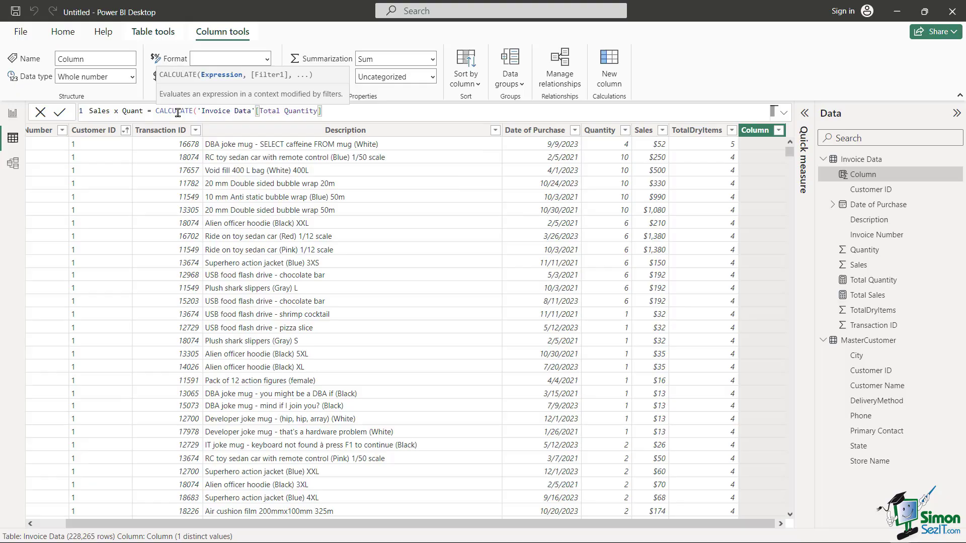
text(*inv)
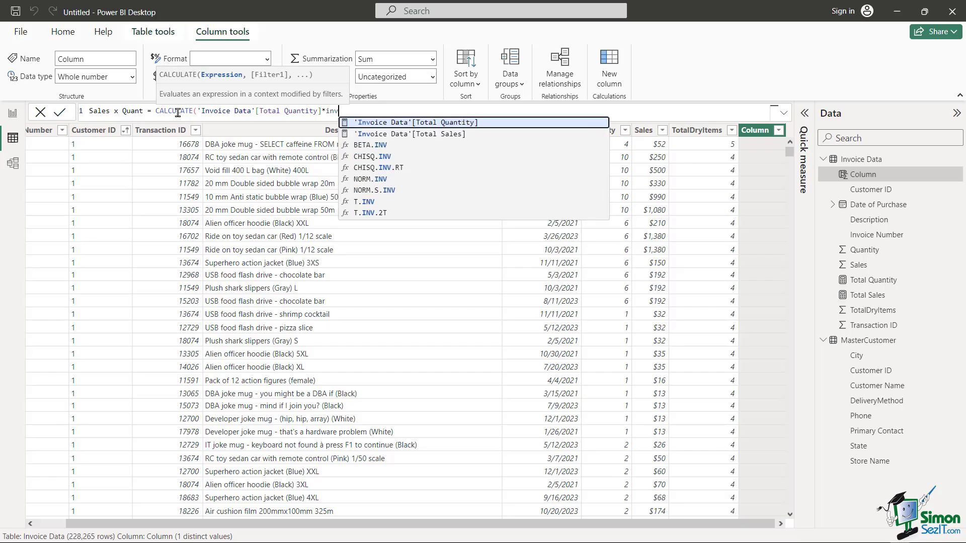
key(Down)
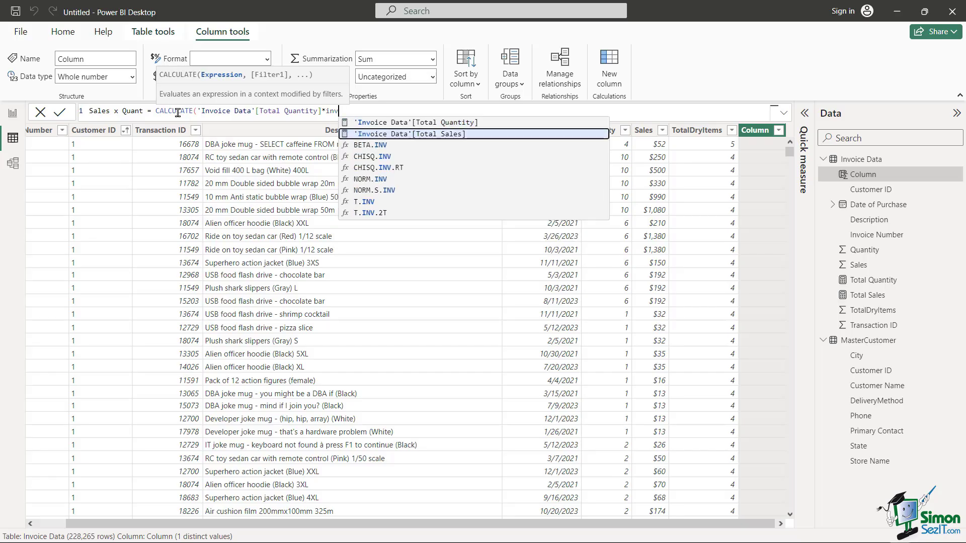
key(Tab)
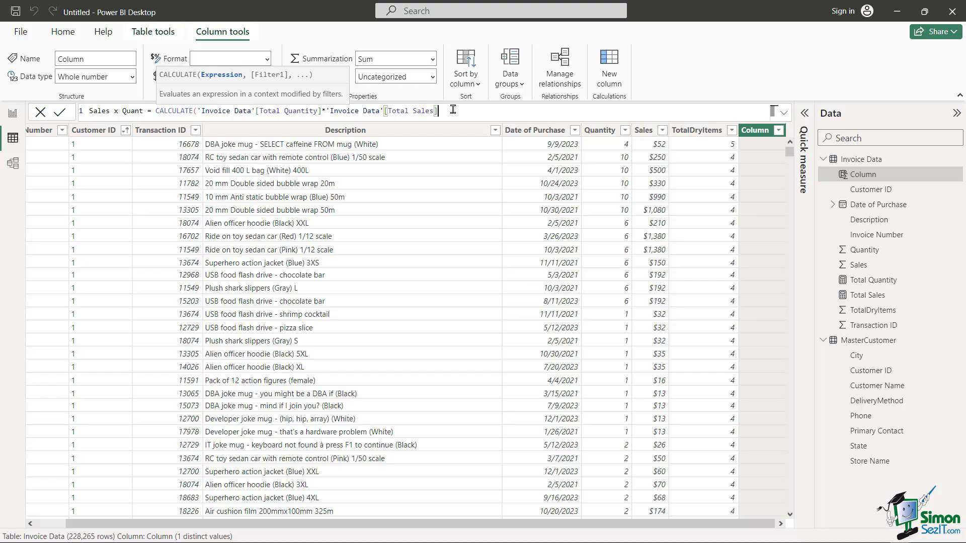
key(Escape)
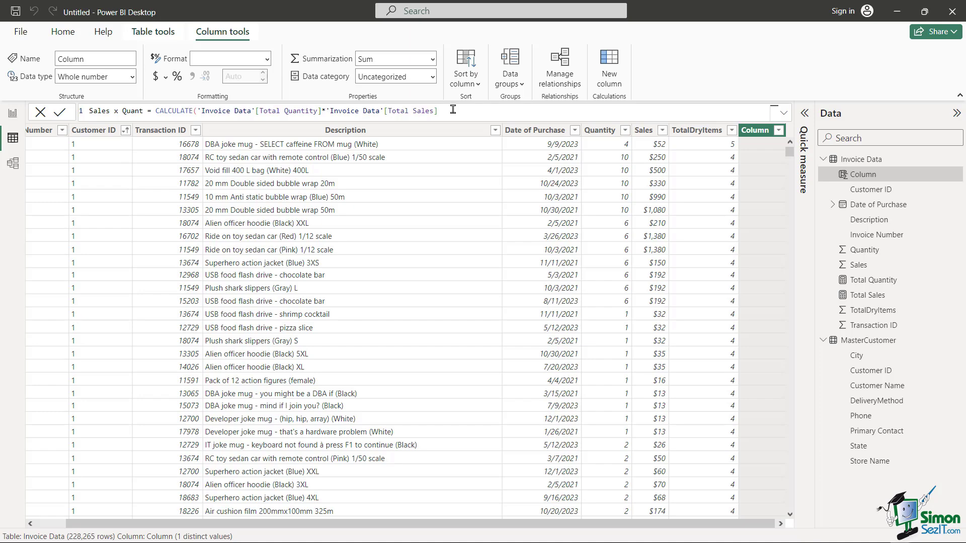
text())
key(Return)
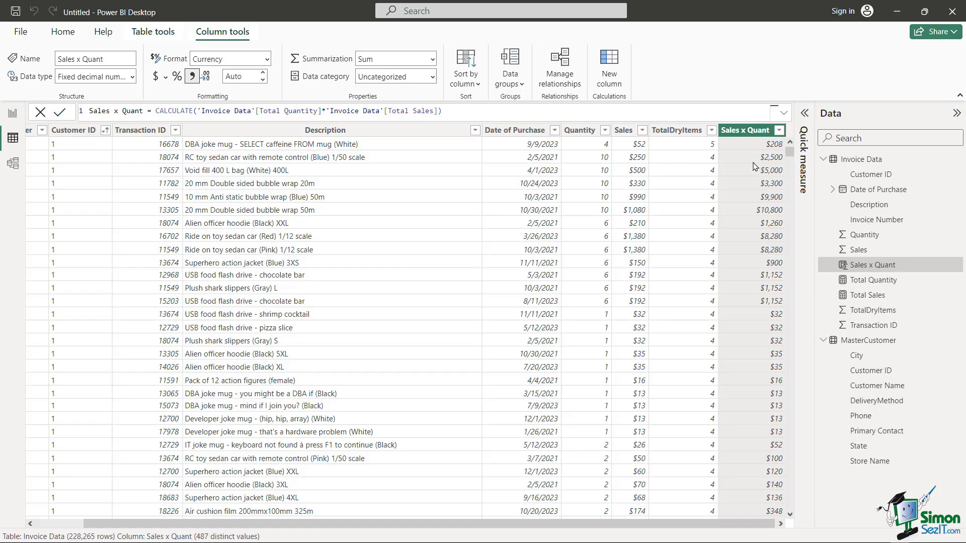
click(742, 132)
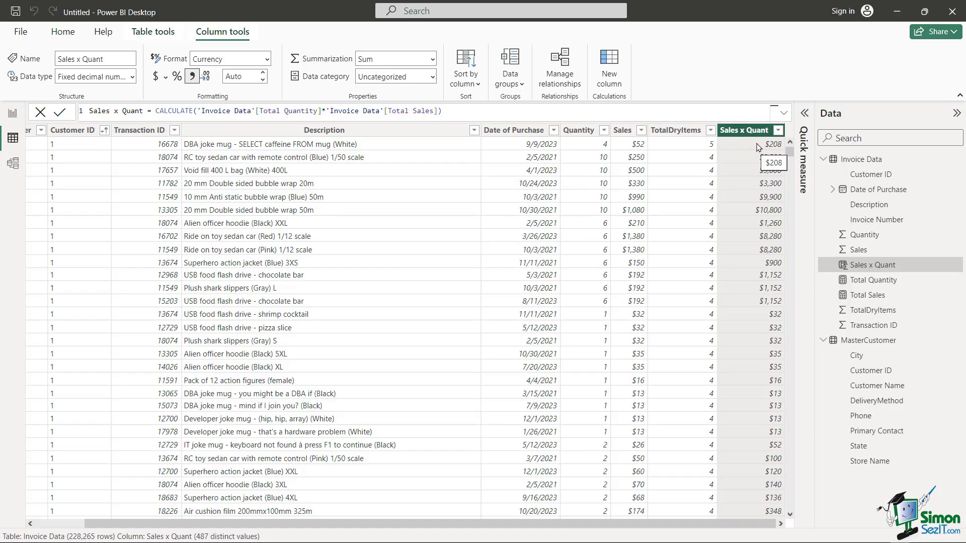